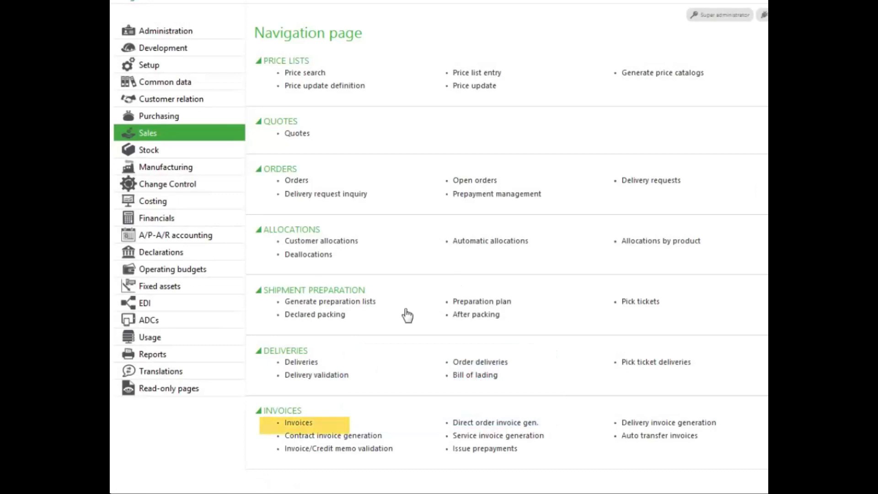
Choose the Invoices function from the Sales navigation page
left_click(305, 424)
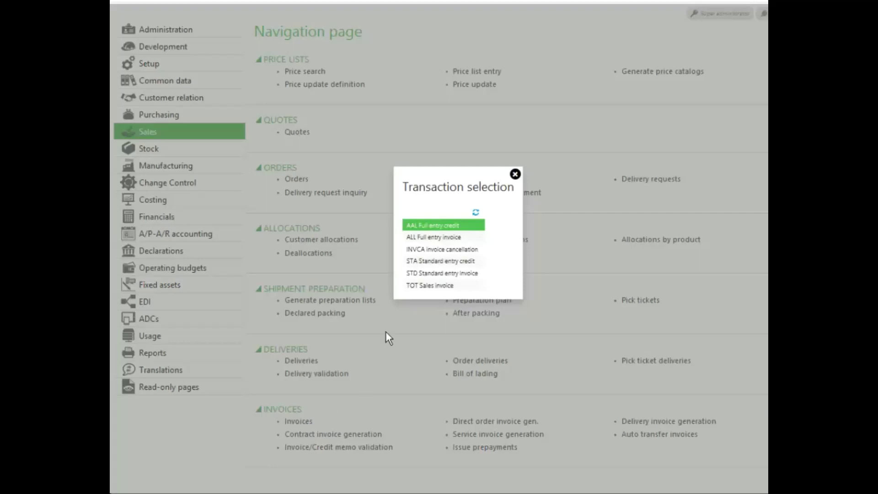
Select the AAL Full entry credit transaction to start a credit memo
left_click(431, 229)
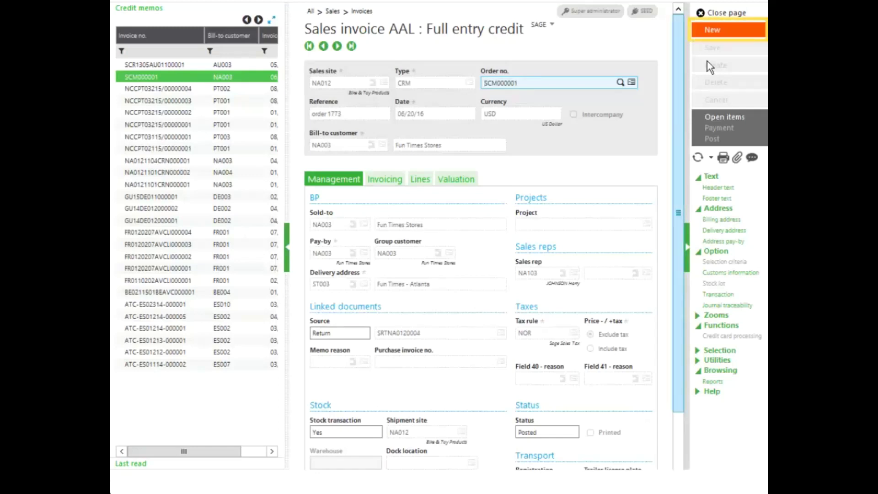
Create a new credit memo: site NA012, type CRM, reference 'credit memo', today's date, bill-to customer NA003
left_click(711, 31)
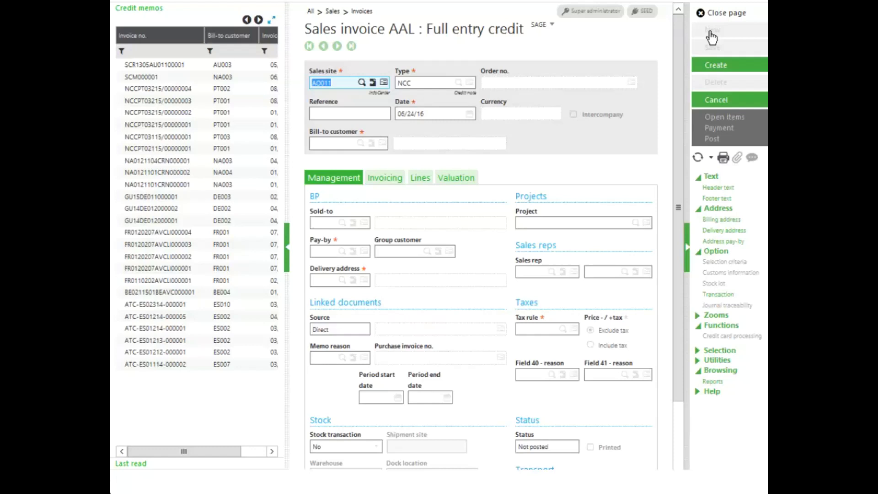
type("NA012")
key("Tab")
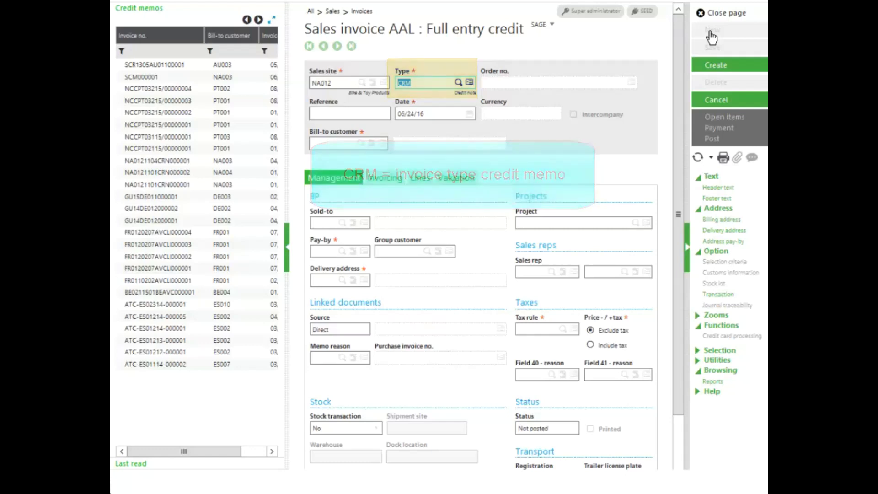
key("Tab")
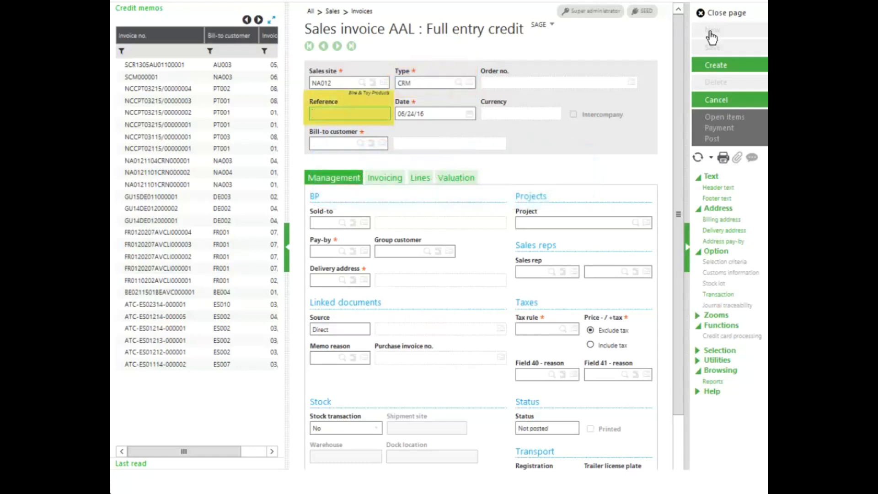
type("cr")
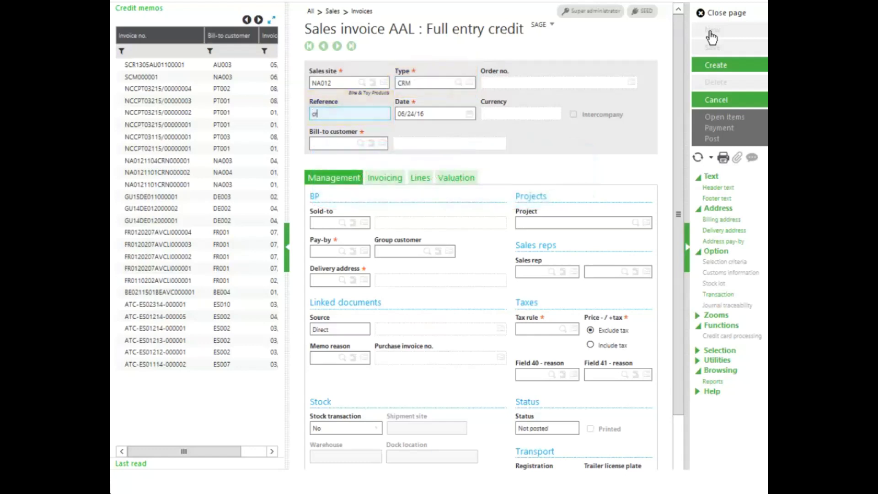
type("edit memo")
key("Tab")
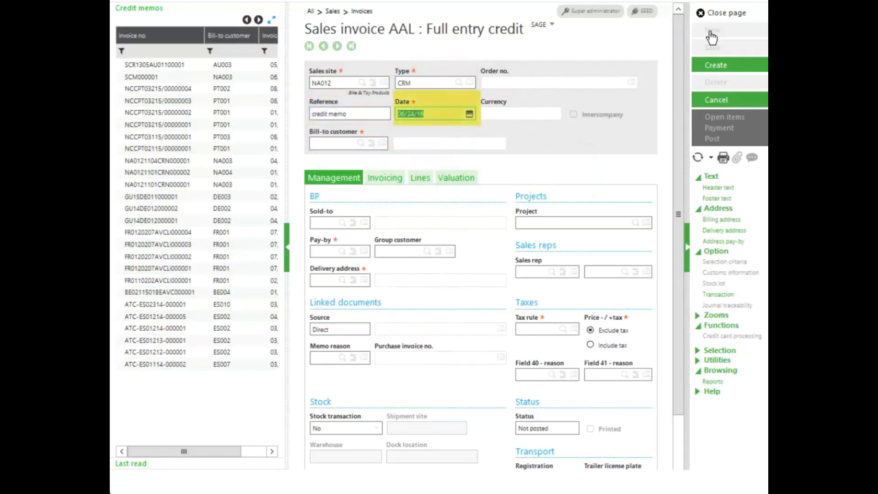
key("Tab")
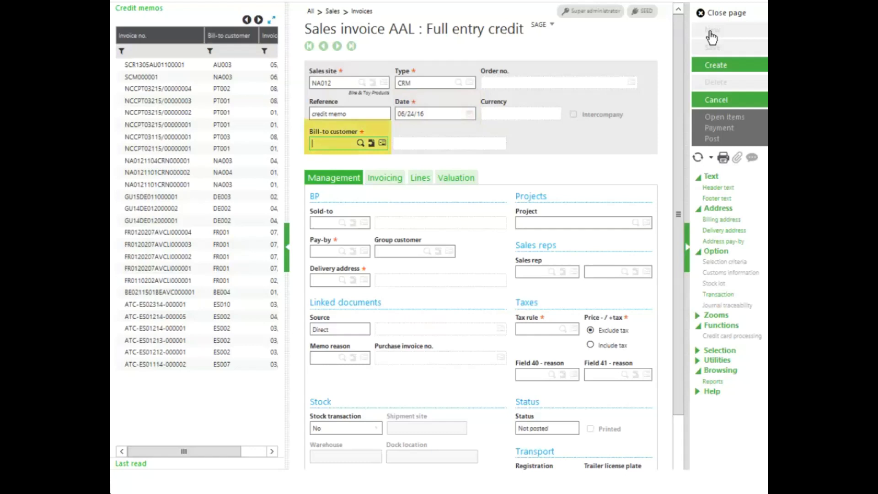
type("n")
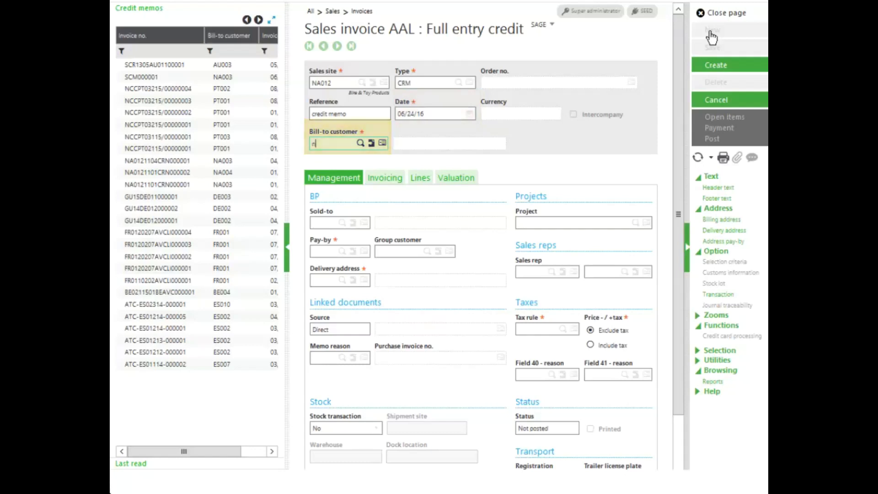
type("a003")
key("Tab")
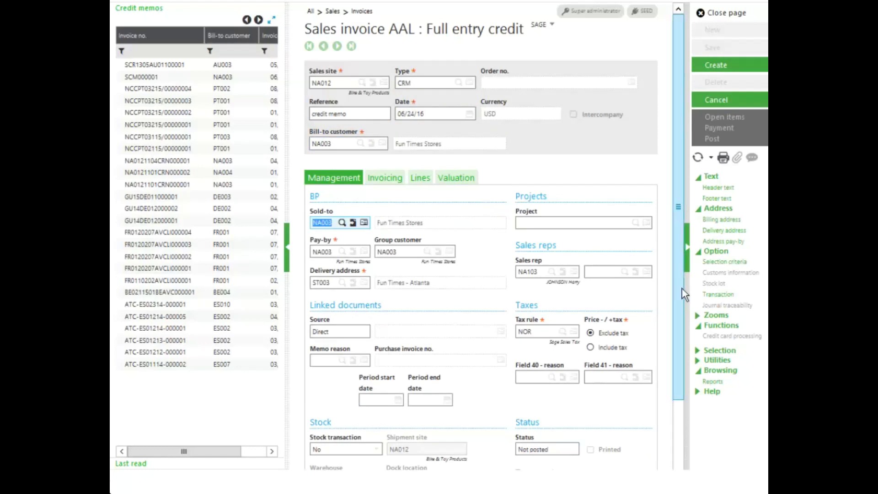
scroll(682, 289, "down", 3)
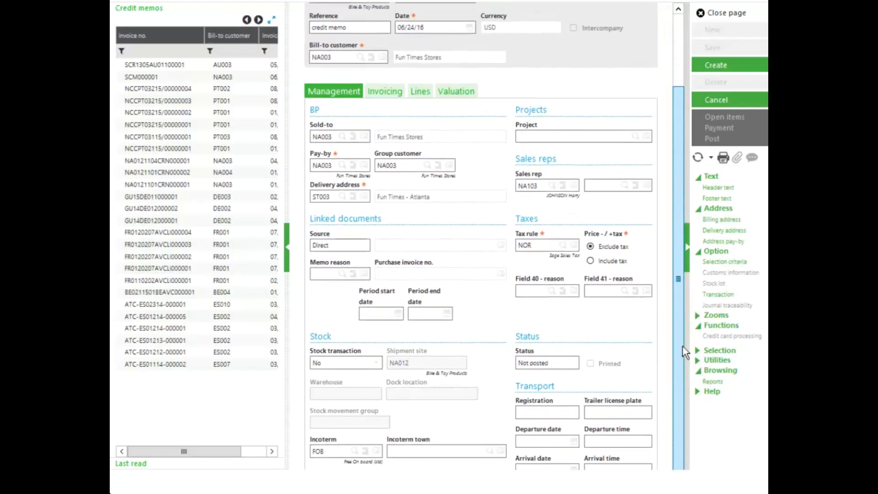
scroll(682, 344, "up", 3)
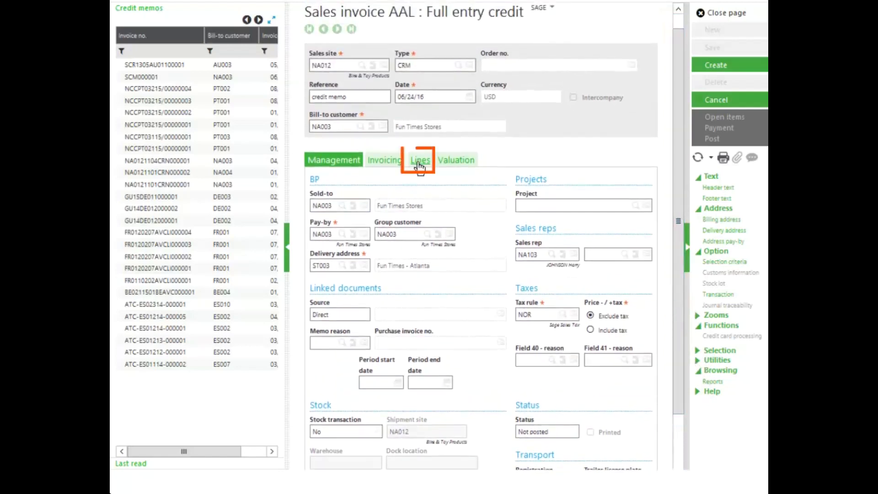
Show the Lines section and list customer NA003's invoices available to credit
left_click(419, 162)
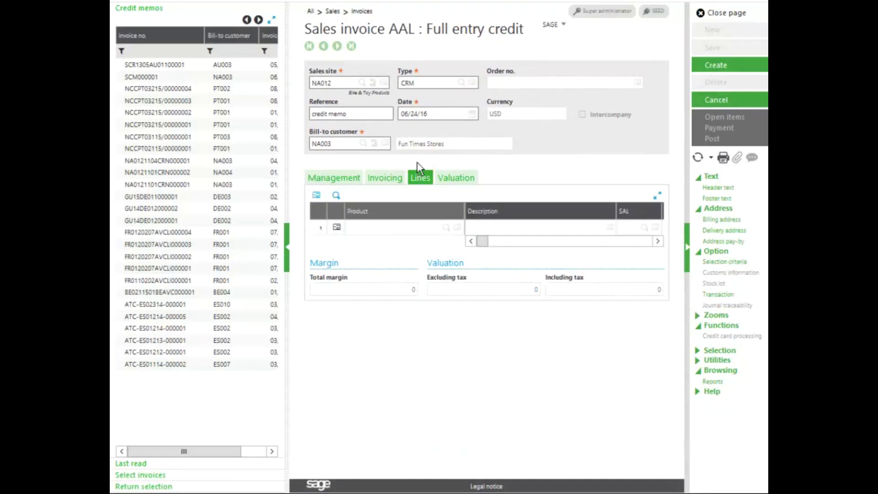
left_click(141, 475)
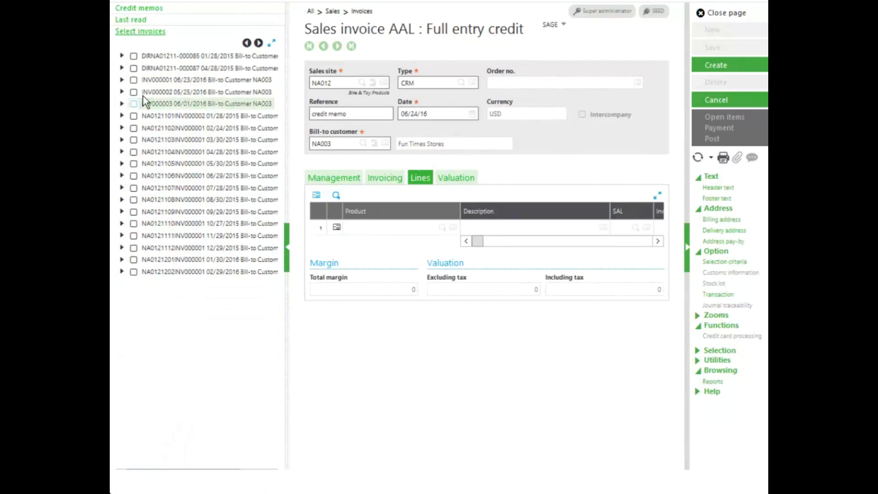
Pull the BMS001 3 Sprockets line from invoice INV000002 into the memo and review its popup details
left_click(121, 92)
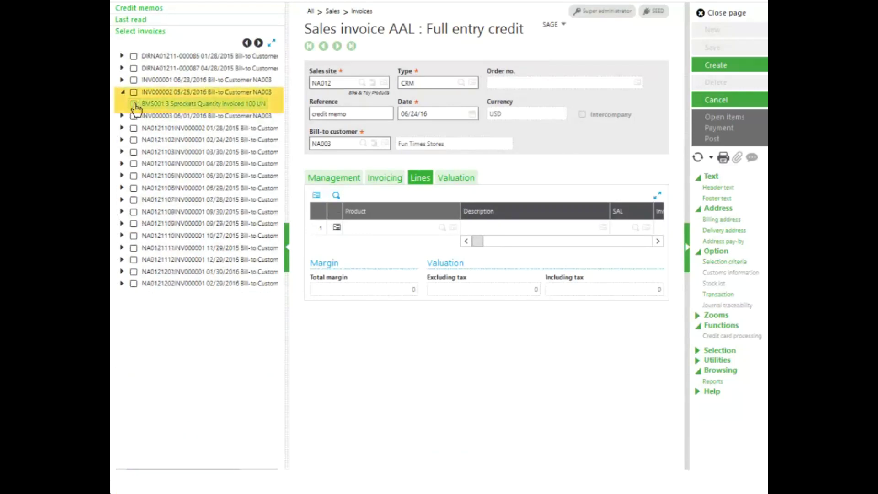
left_click(134, 104)
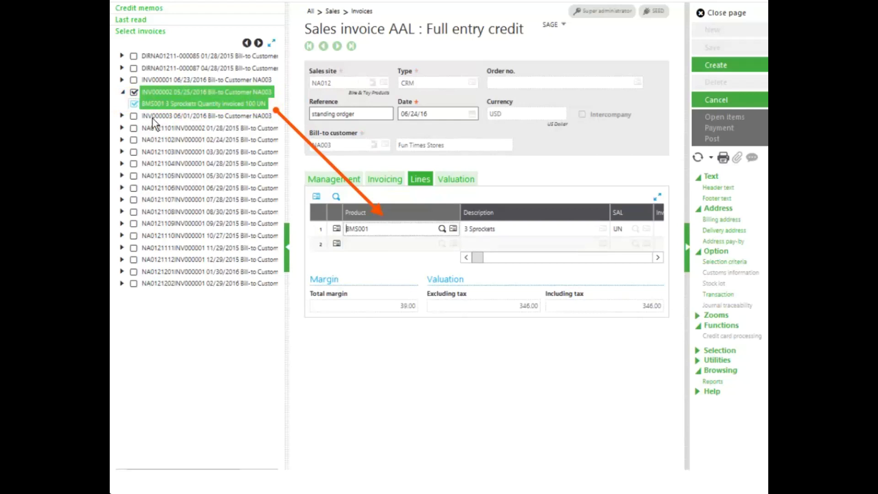
left_click(337, 230)
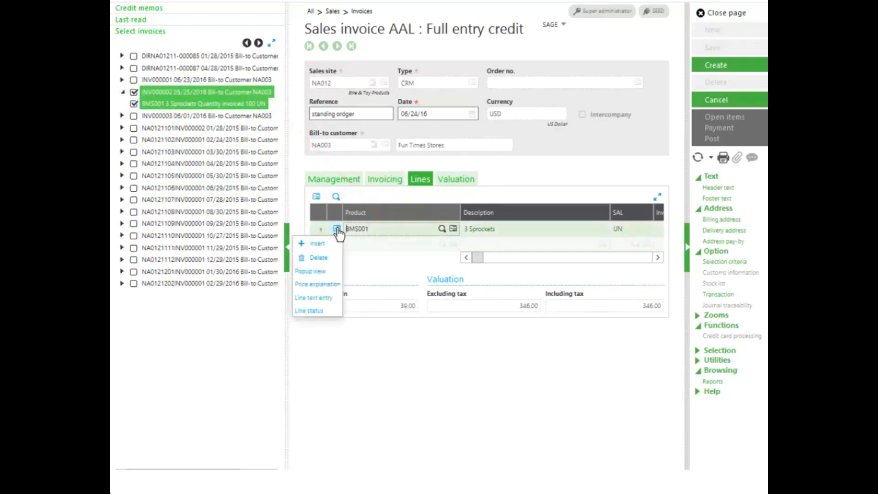
left_click(321, 273)
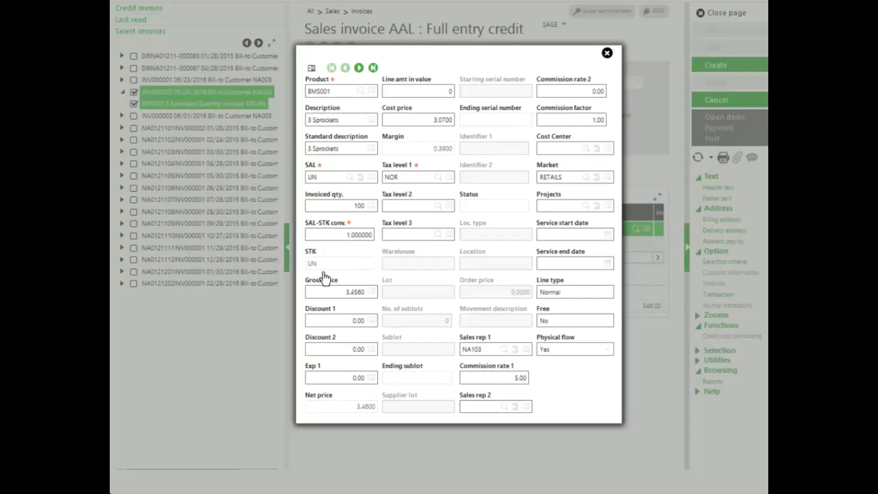
left_click(607, 54)
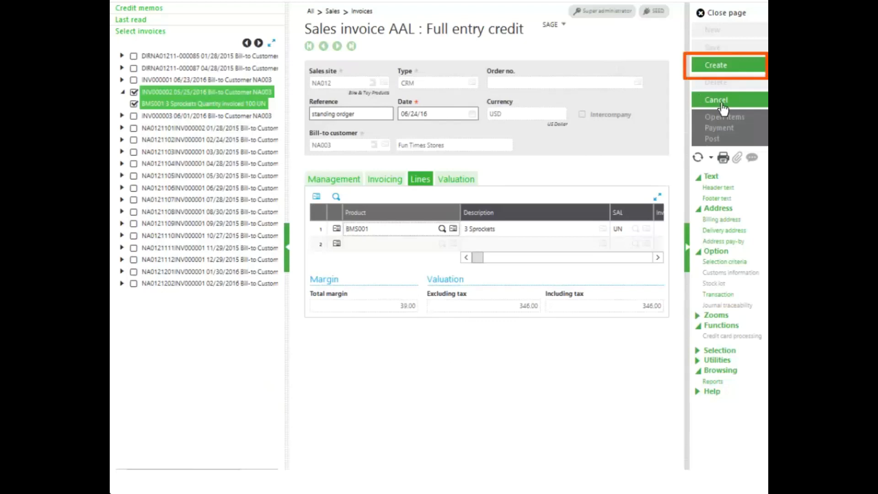
Create the credit memo as SCM000002 and post it
left_click(719, 69)
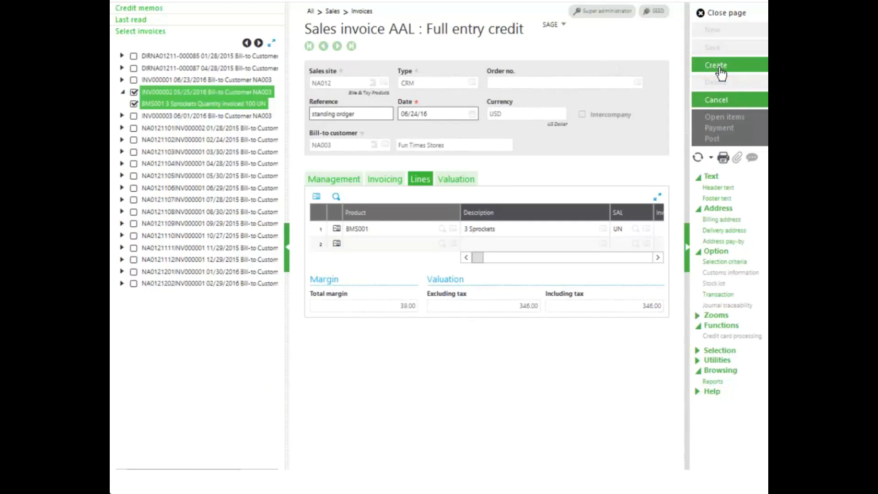
left_click(719, 69)
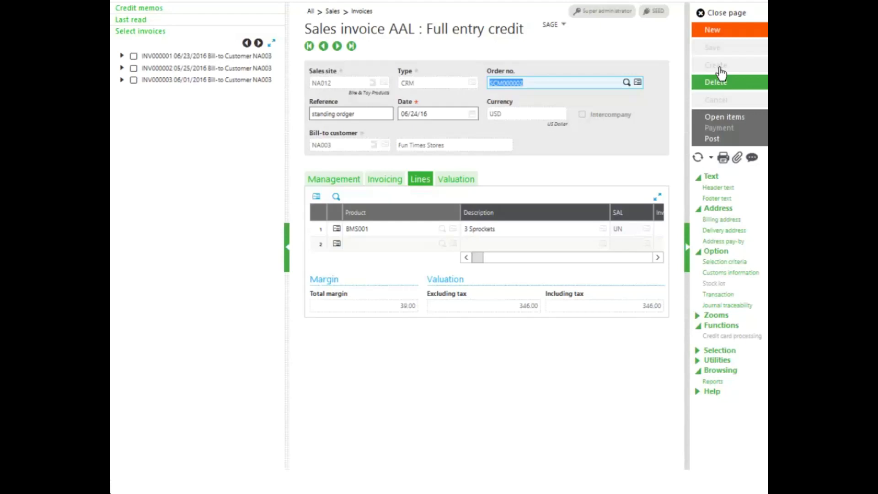
left_click(711, 141)
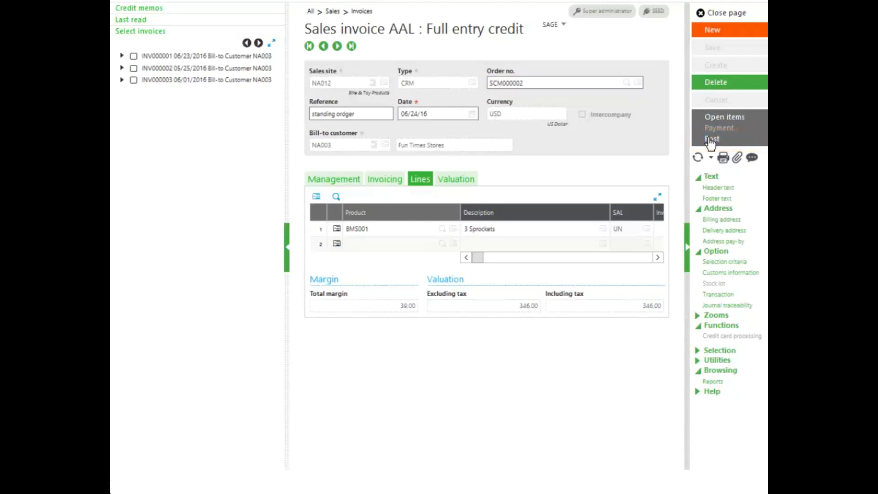
left_click(710, 140)
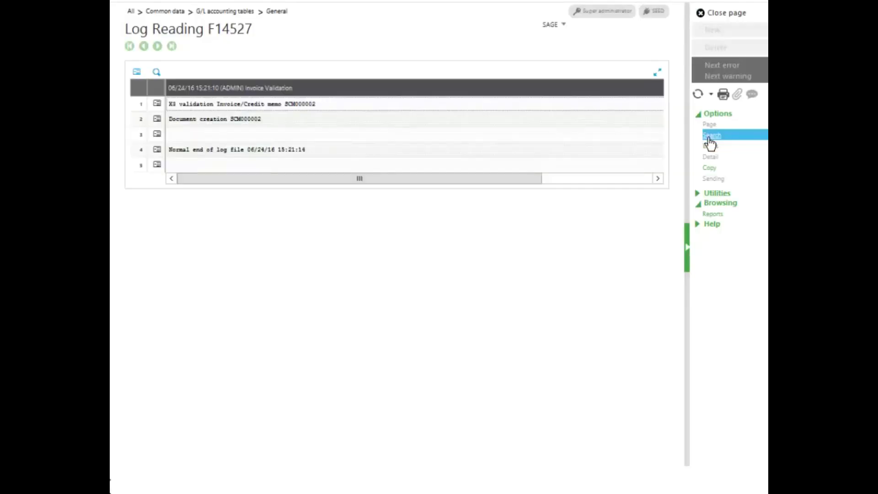
Close the validation log to return to posted credit memo SCM000002
left_click(716, 15)
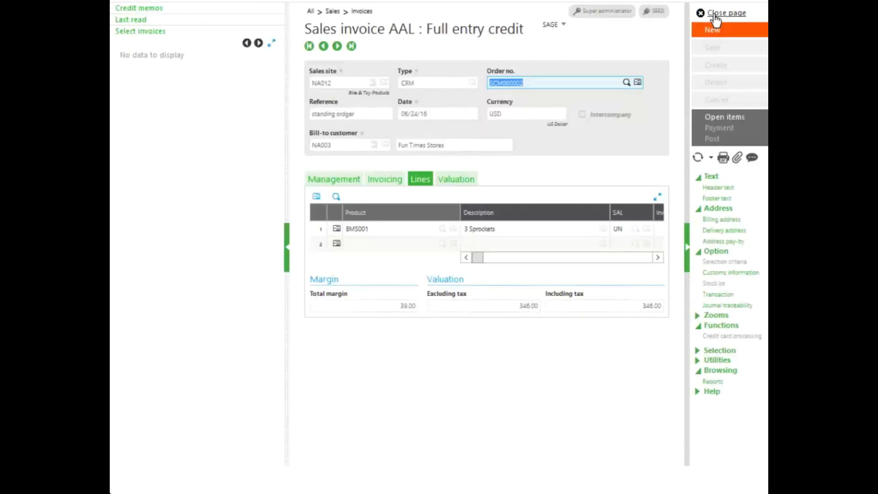